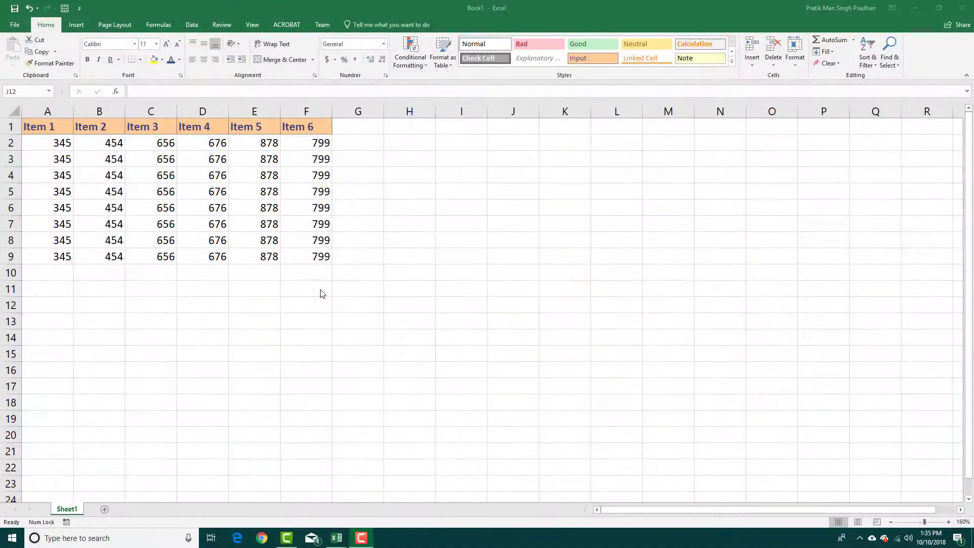
Select the Item table data, then clear the selection
mouse_move(310, 130)
mouse_down()
mouse_move(75, 259)
mouse_move(55, 251)
mouse_up()
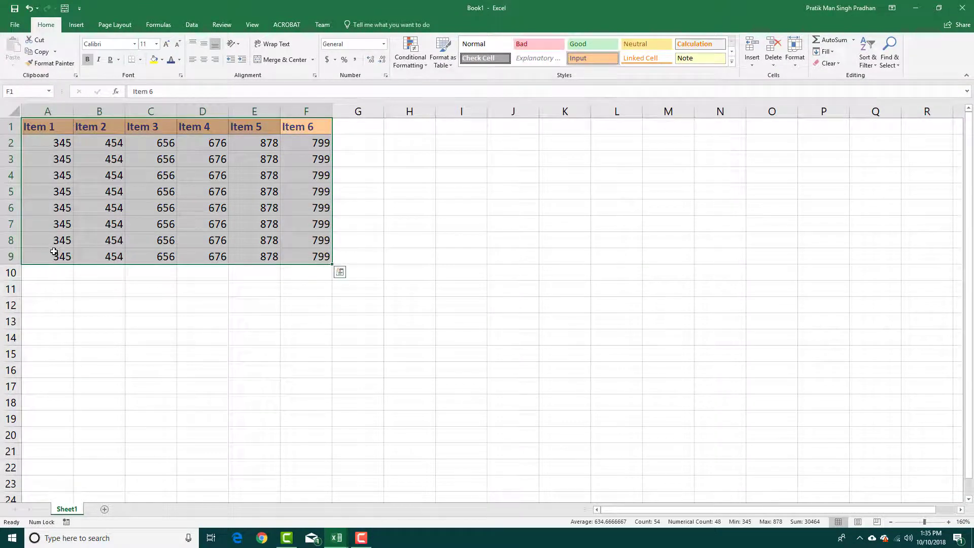
click(136, 317)
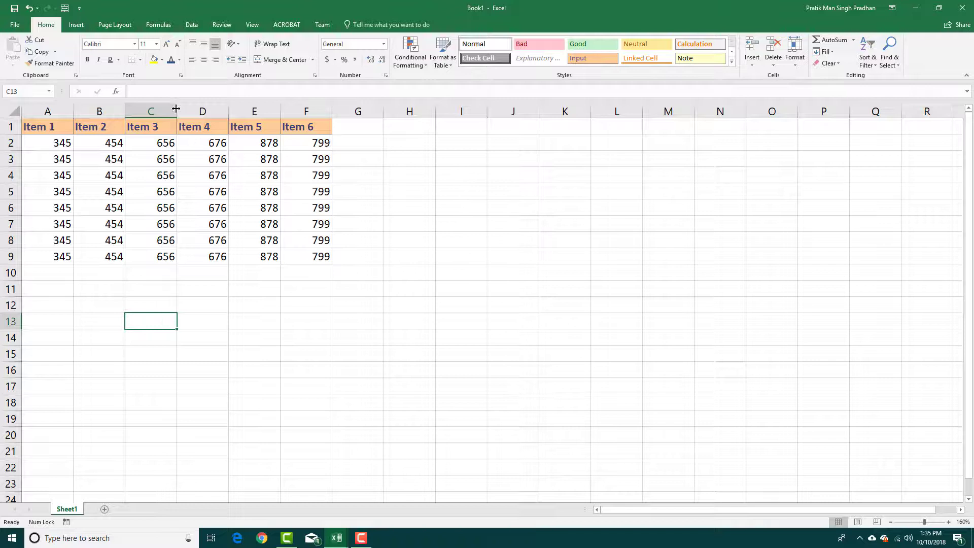
click(202, 272)
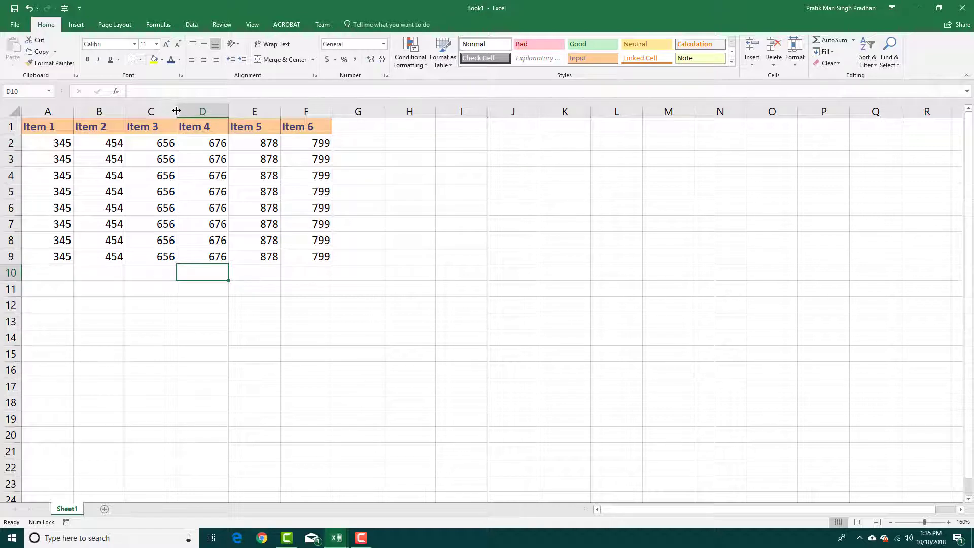
Widen column C, make header row 1 taller, and select columns A through F
drag(176, 112, 198, 112)
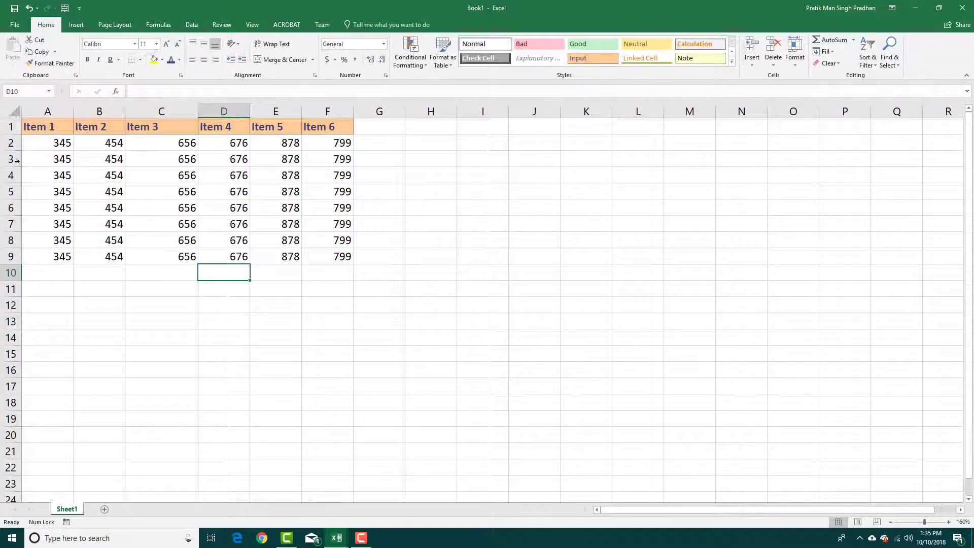
drag(14, 134, 14, 147)
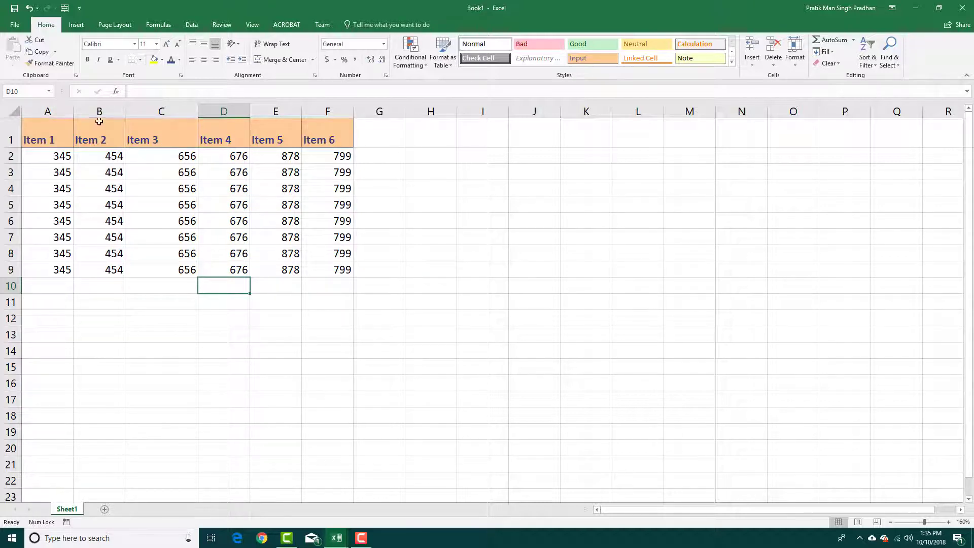
drag(48, 111, 314, 111)
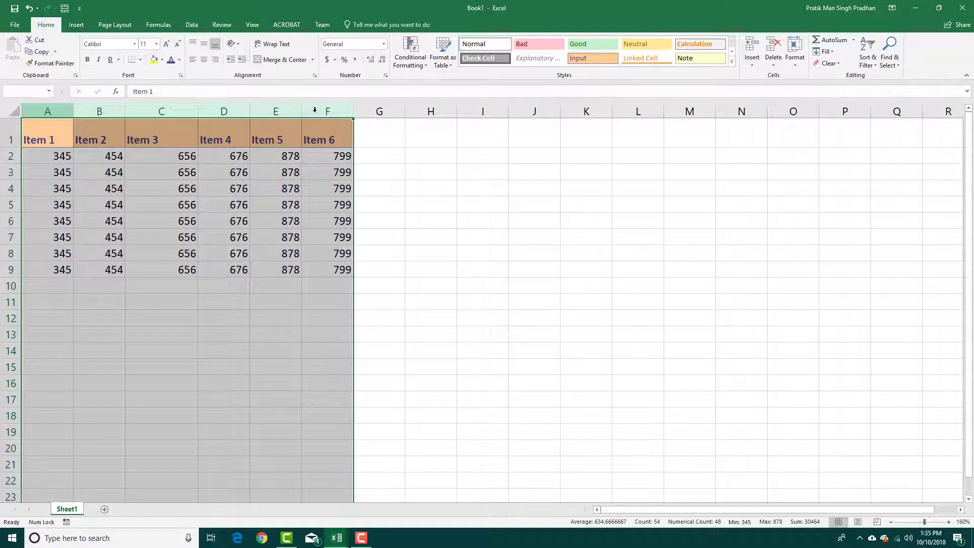
Resize the selected columns A–F together to one wider width so every value shows
mouse_move(197, 111)
mouse_down()
mouse_move(235, 111)
mouse_move(143, 112)
mouse_up()
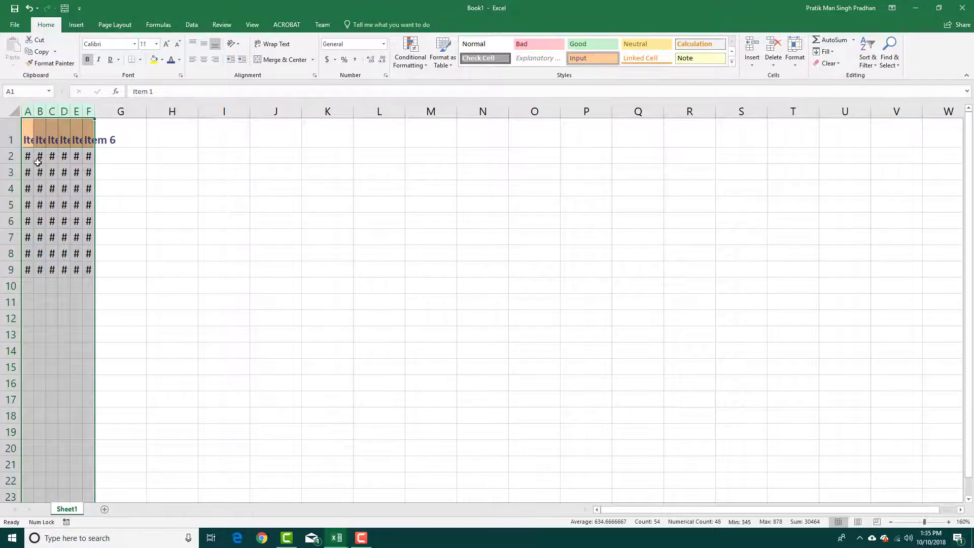
drag(95, 114, 118, 112)
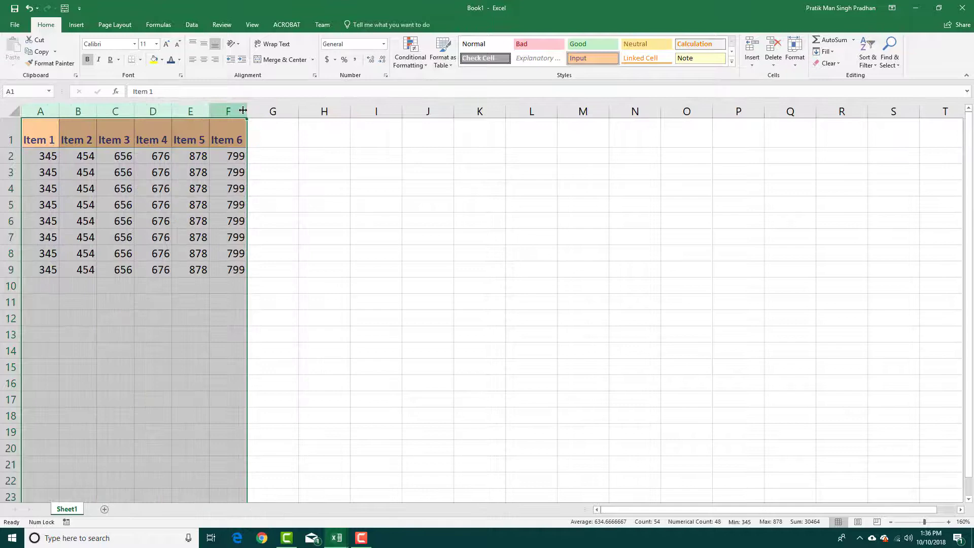
drag(246, 112, 276, 111)
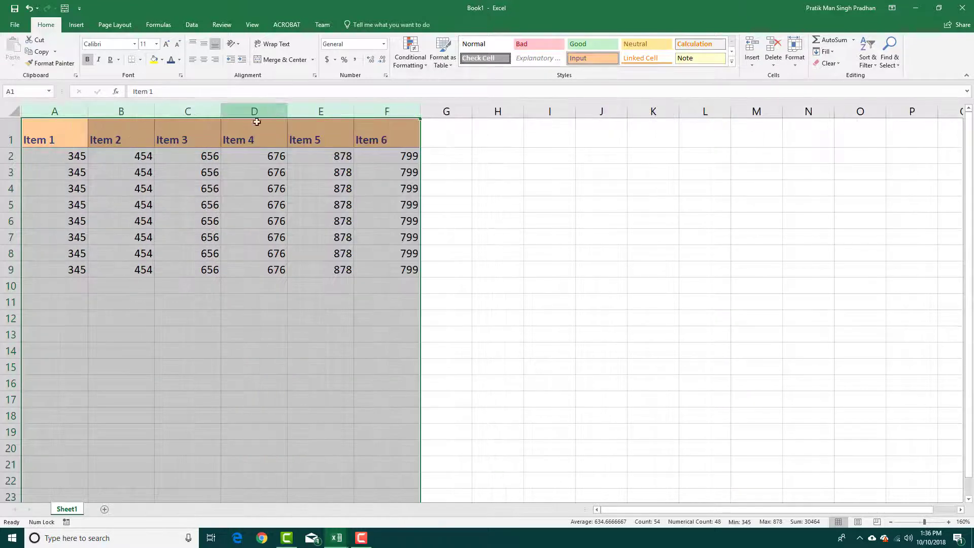
click(163, 229)
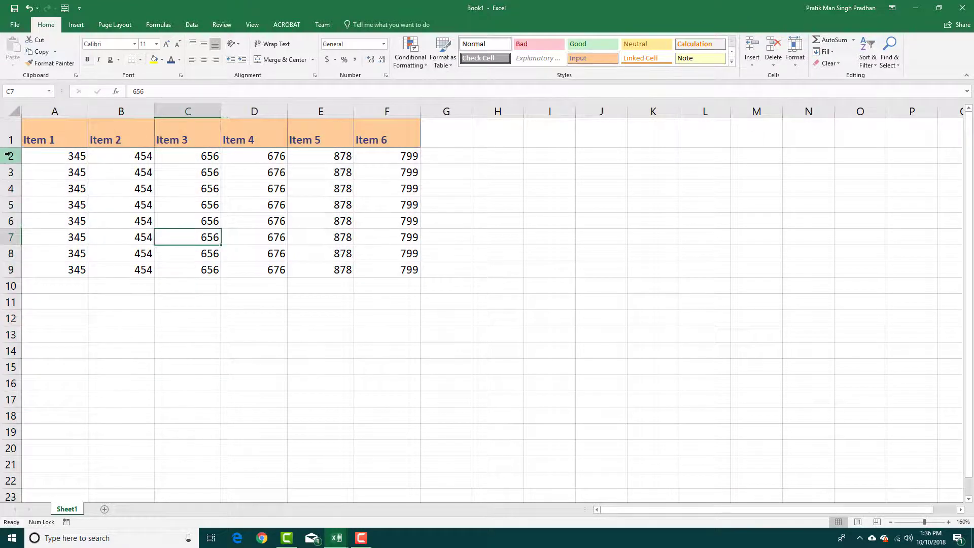
Give rows 2 through 9 one shared, taller height
drag(10, 155, 13, 289)
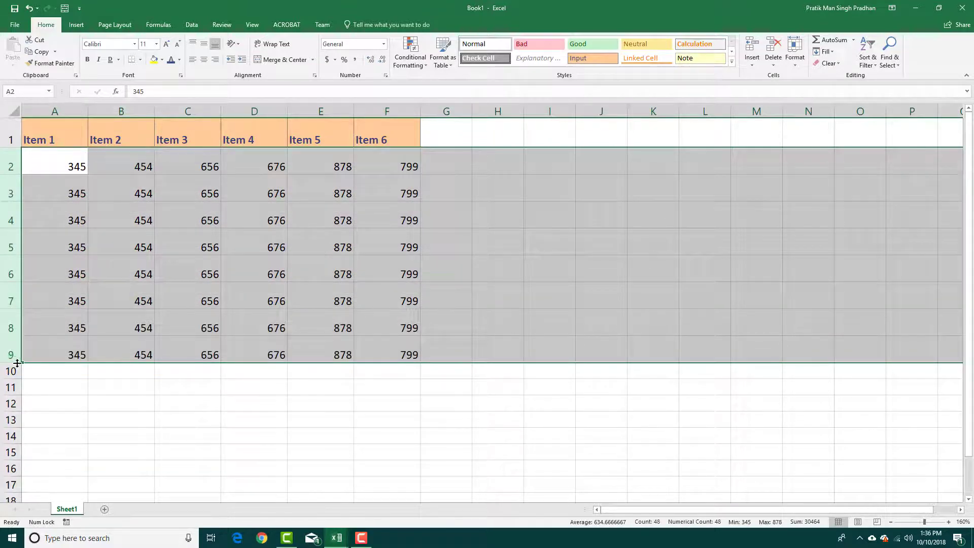
drag(17, 363, 17, 351)
click(254, 374)
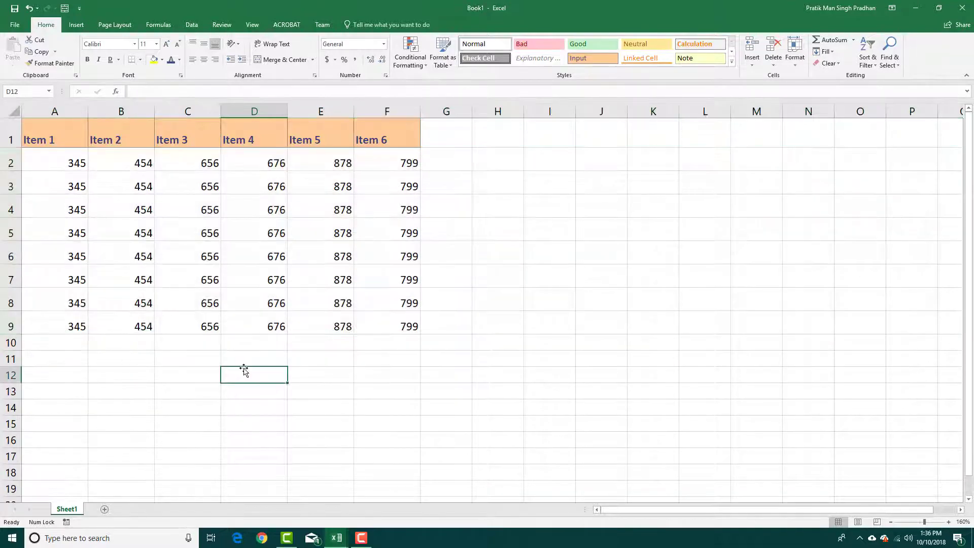
Apply Middle Align and Center to the whole range A1:F9
drag(408, 326, 77, 132)
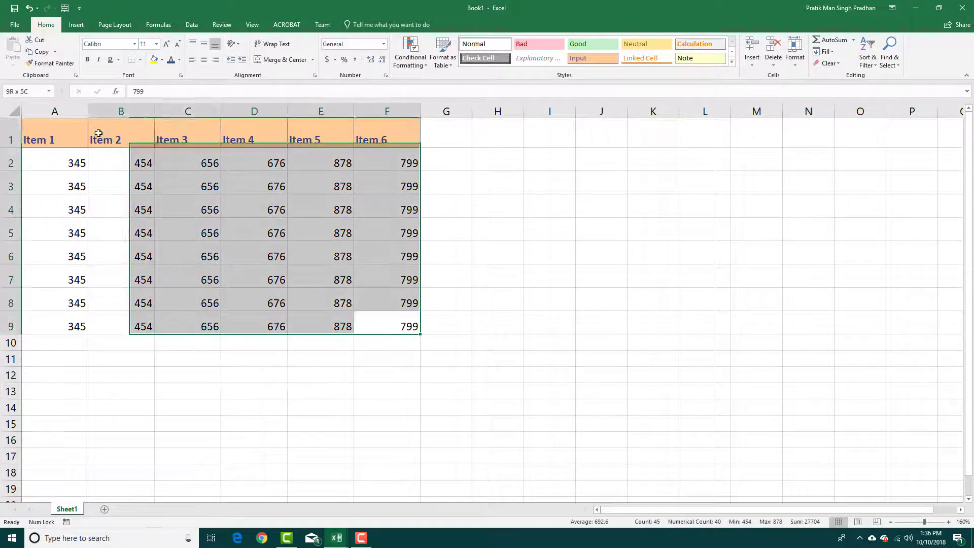
click(203, 44)
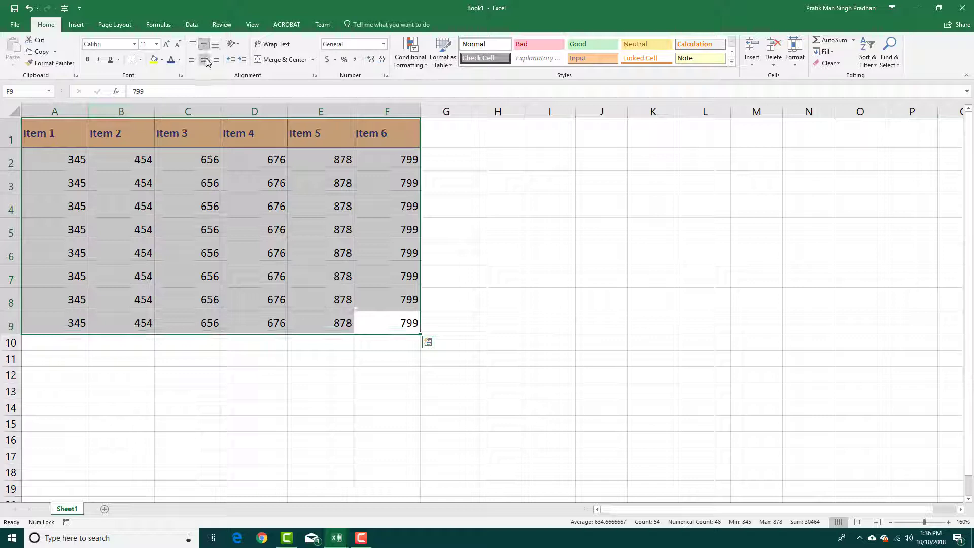
click(497, 276)
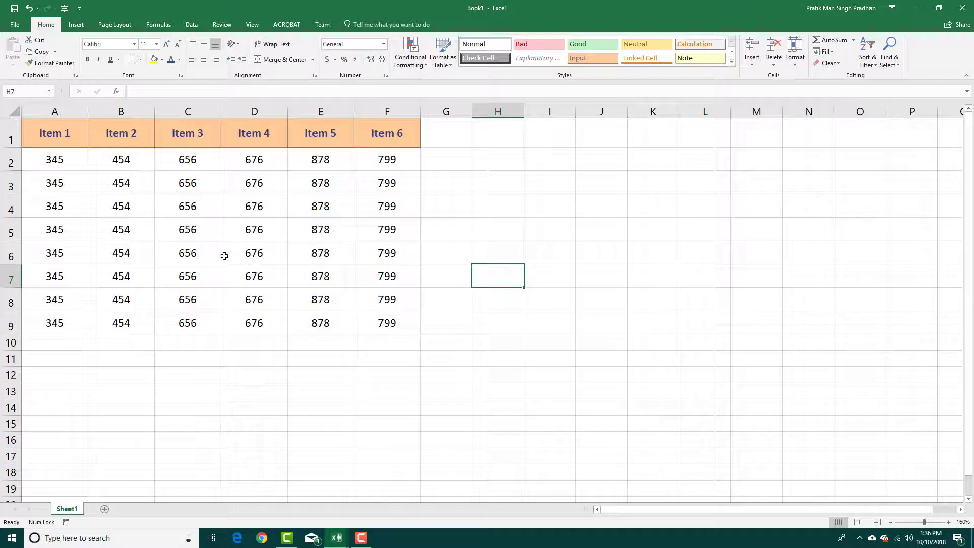
click(334, 362)
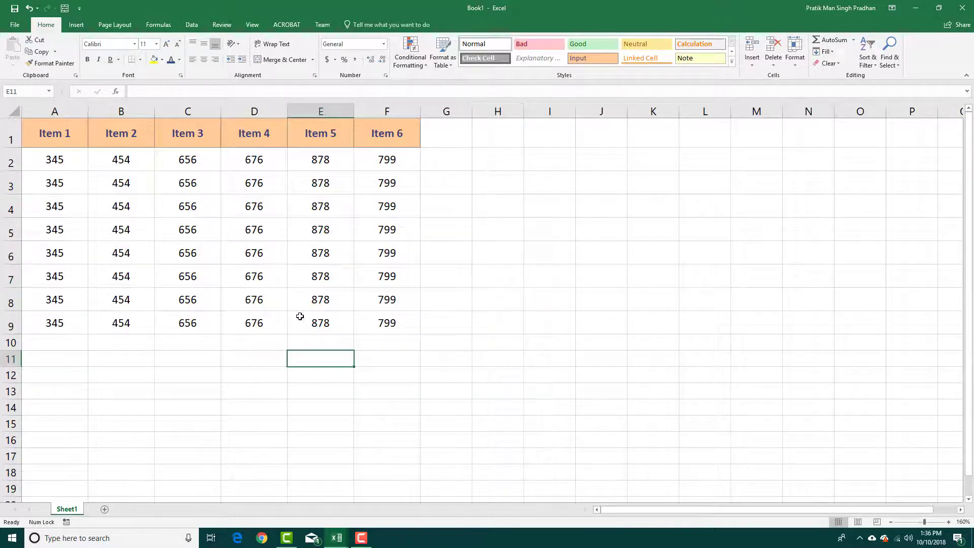